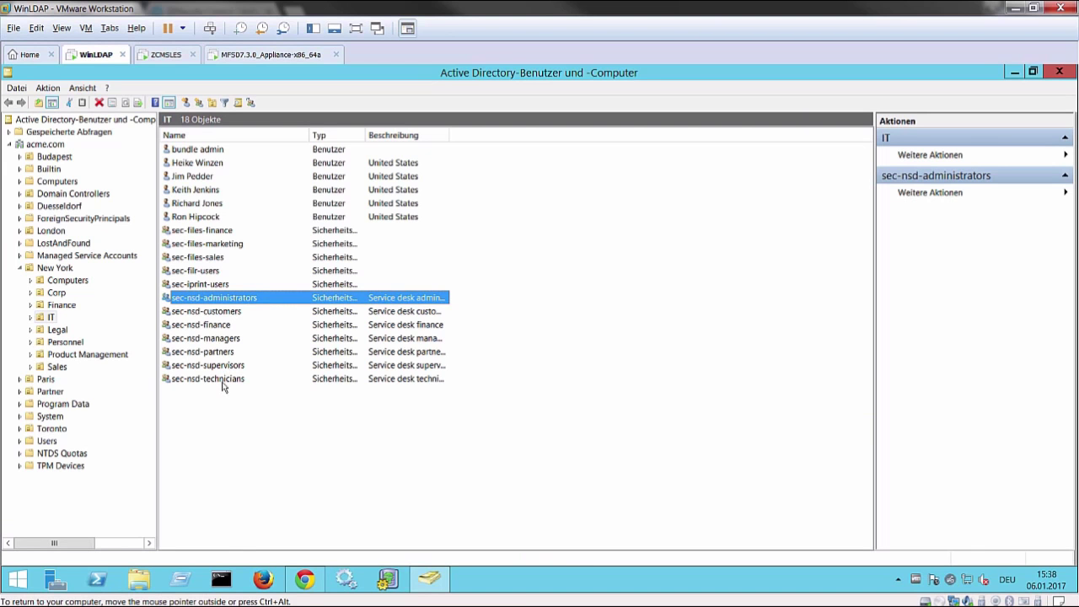
Select the seven sec-nsd groups in the IT unit, then open the last user account's context menu.
{"action": "left_click", "coordinate": [225, 381], "text": "shift"}
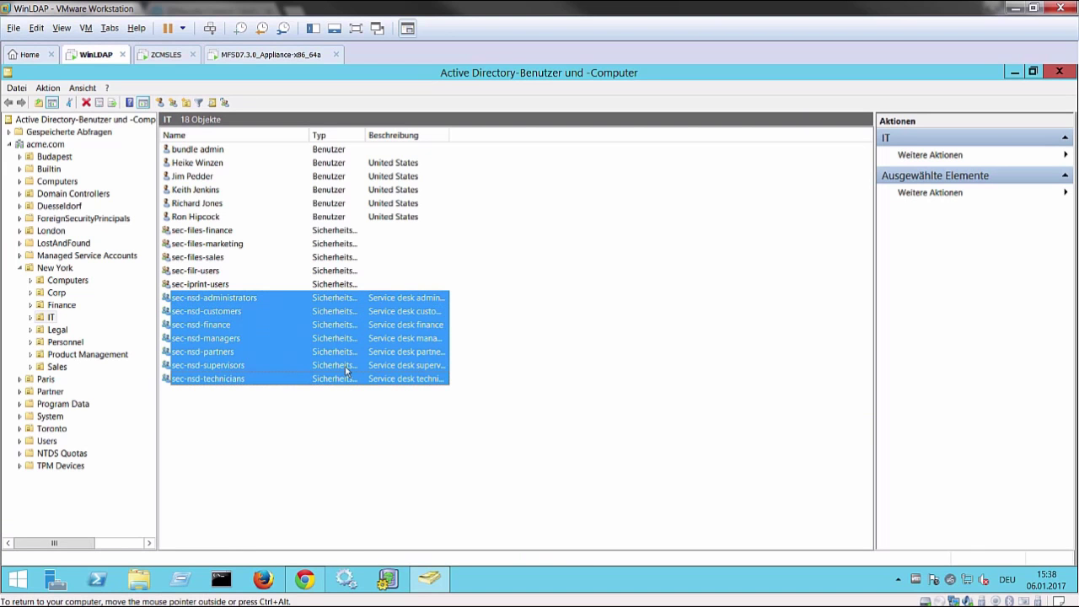
{"action": "left_click", "coordinate": [224, 205]}
{"action": "left_click", "coordinate": [217, 219]}
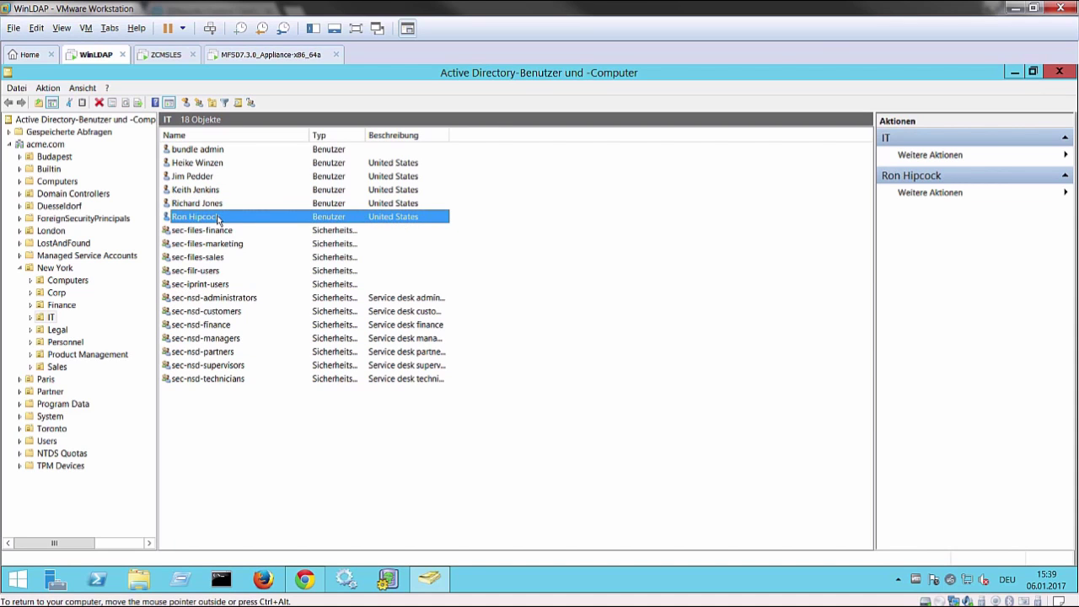
{"action": "right_click", "coordinate": [217, 219]}
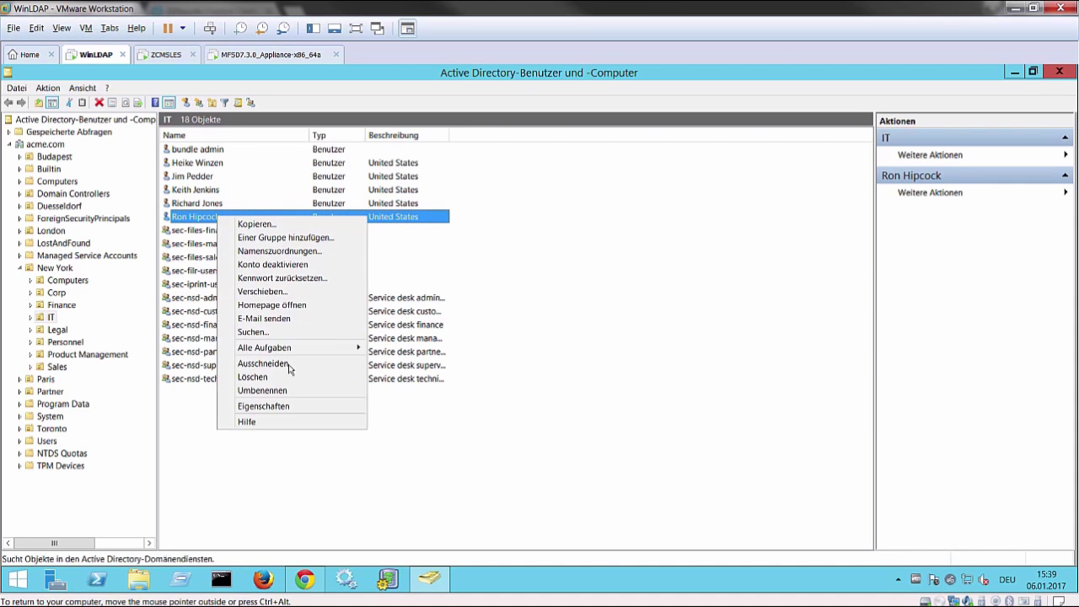
{"action": "left_click", "coordinate": [299, 410]}
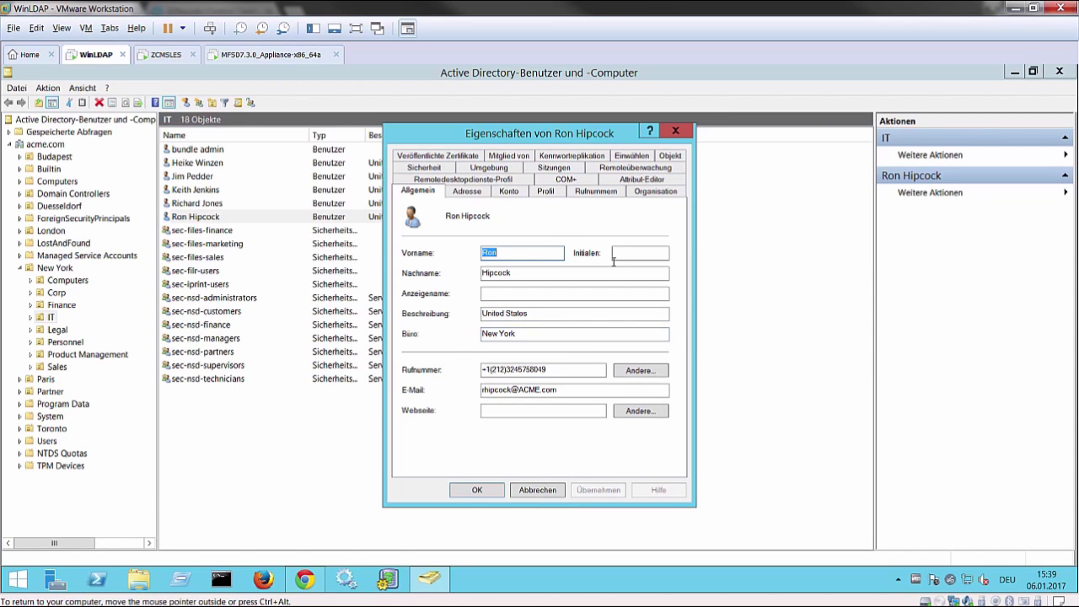
{"action": "left_click", "coordinate": [649, 195]}
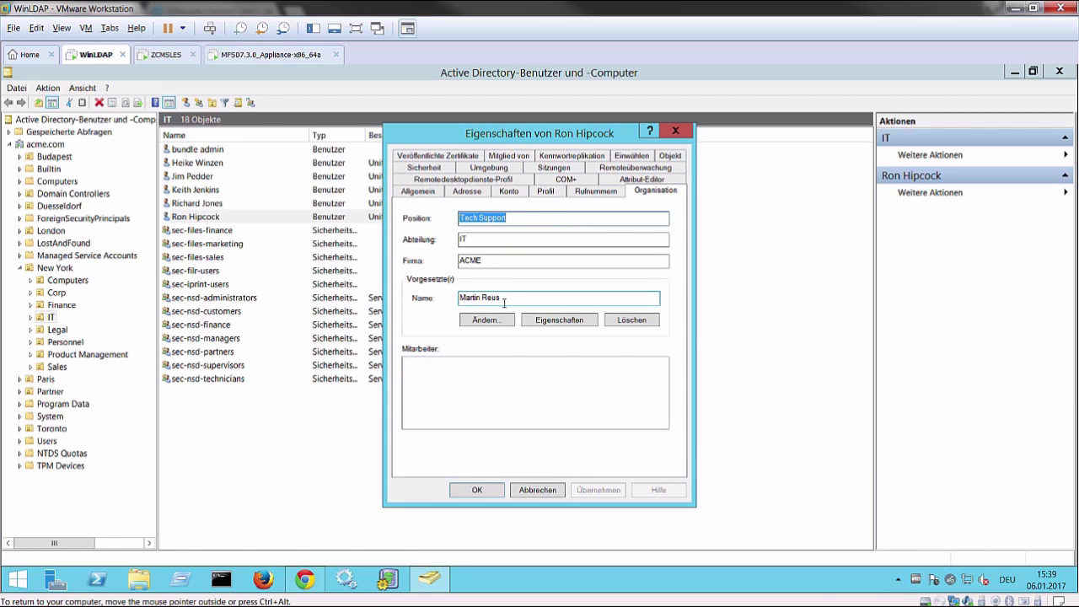
{"action": "left_click", "coordinate": [626, 179]}
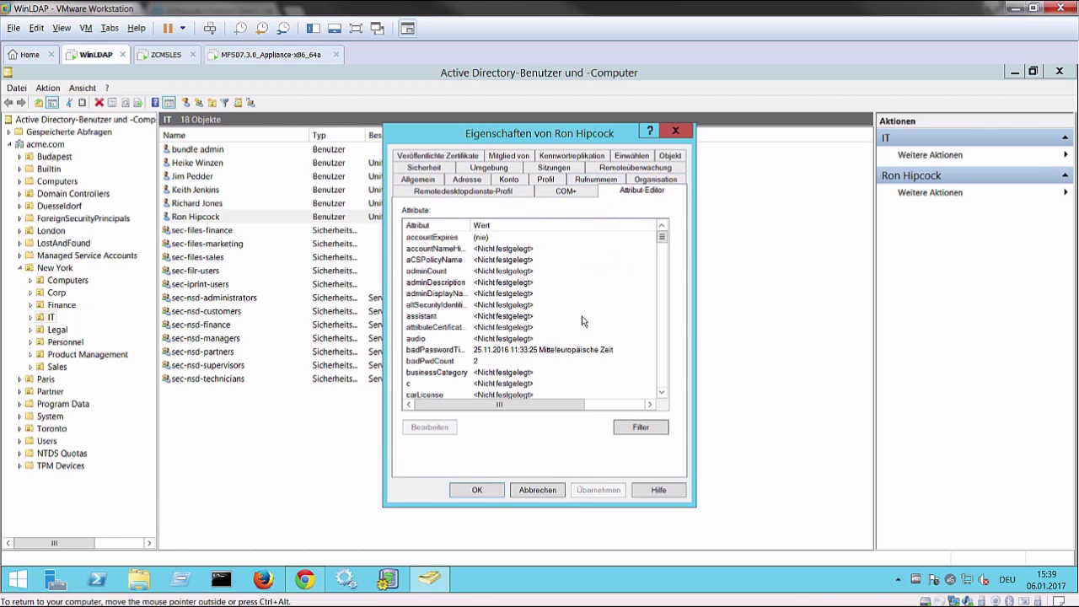
{"action": "scroll", "coordinate": [582, 341], "scroll_direction": "down", "scroll_amount": 4}
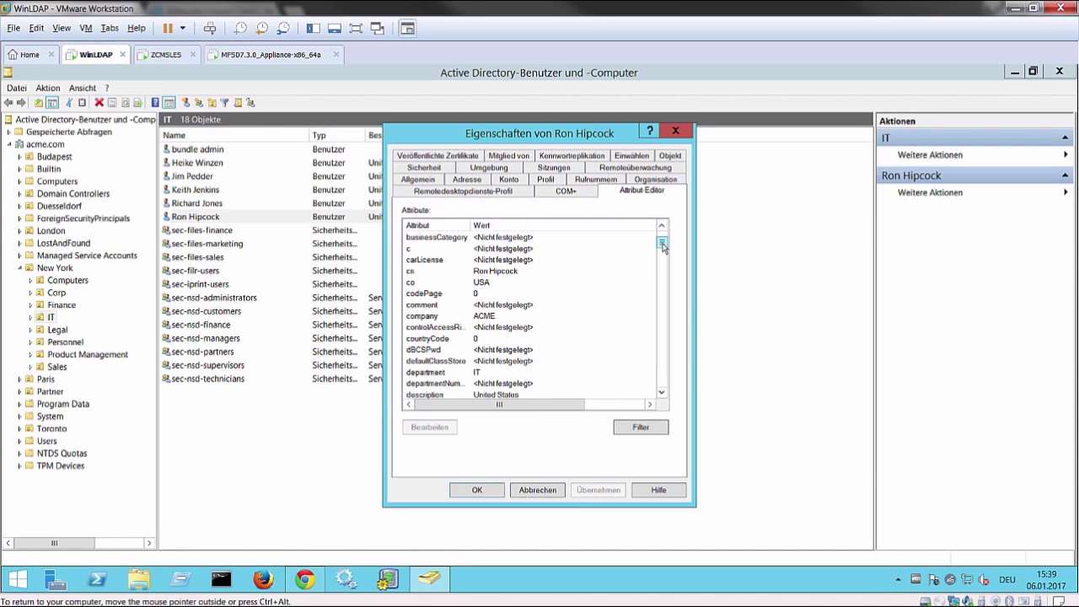
{"action": "left_click_drag", "start_coordinate": [662, 243], "coordinate": [663, 343]}
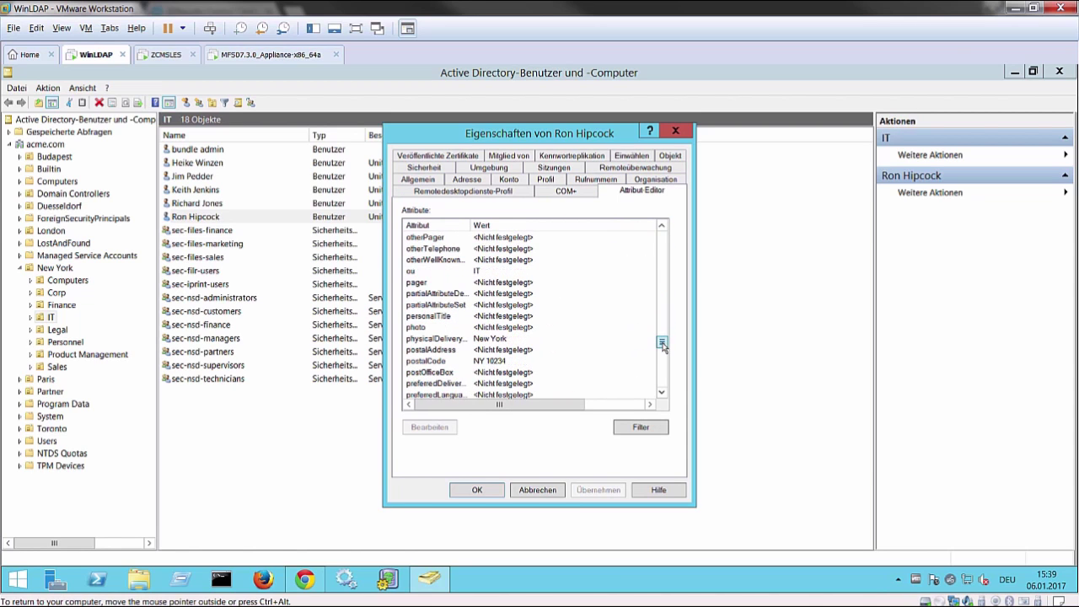
{"action": "scroll", "coordinate": [548, 347], "scroll_direction": "down", "scroll_amount": 2}
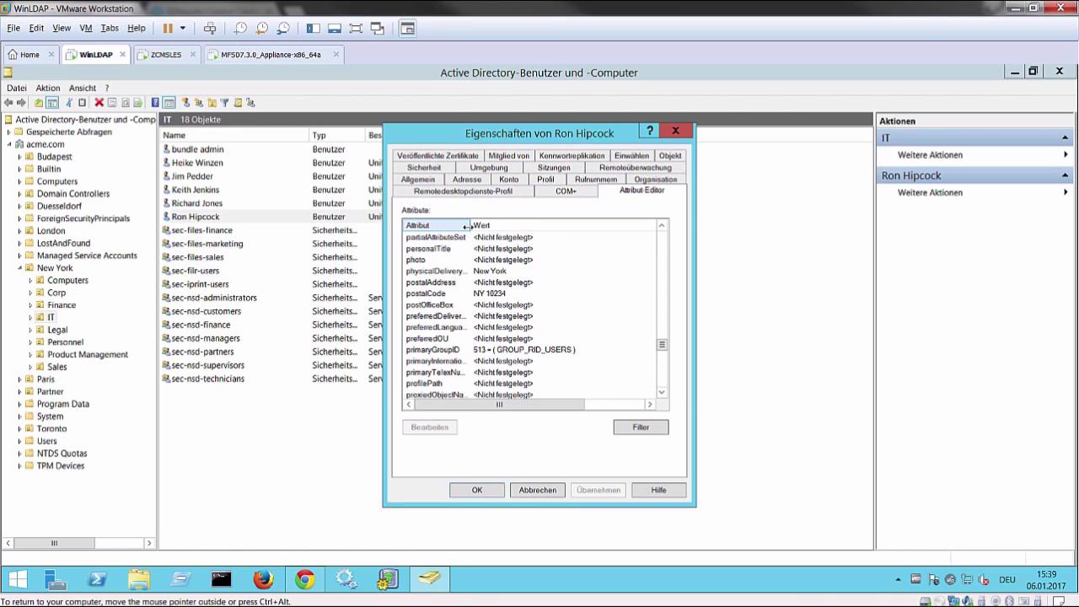
{"action": "left_click_drag", "start_coordinate": [469, 226], "coordinate": [554, 226]}
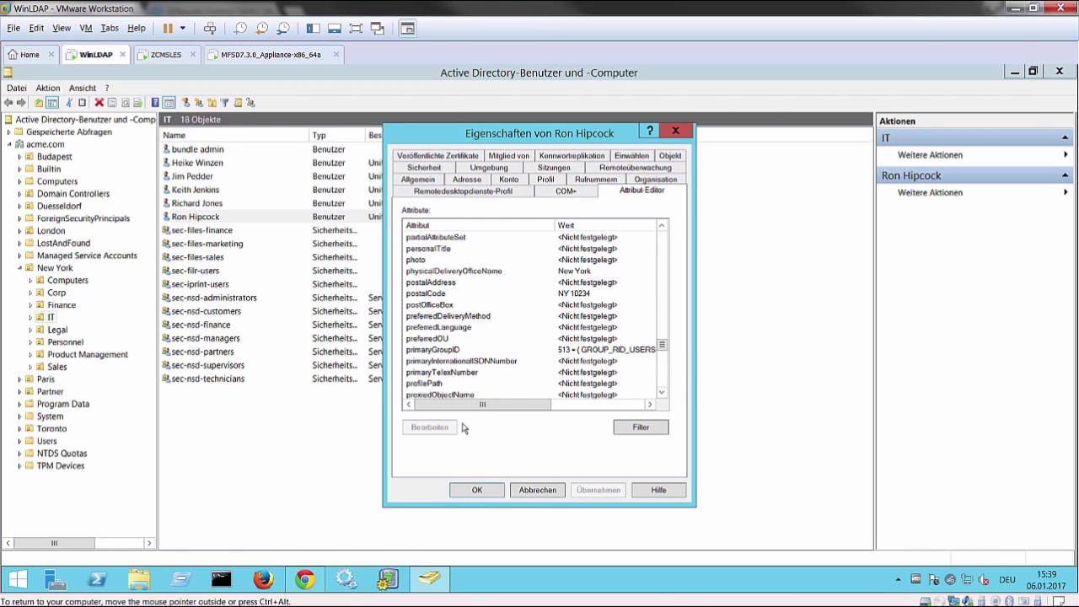
{"action": "left_click", "coordinate": [485, 490]}
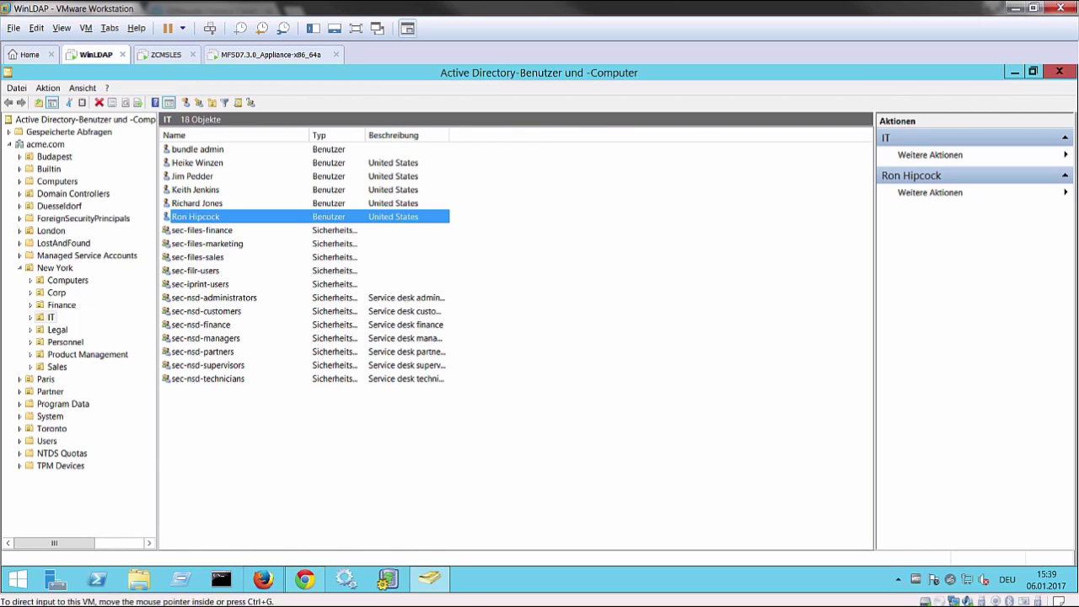
{"action": "mouse_move", "coordinate": [249, 602]}
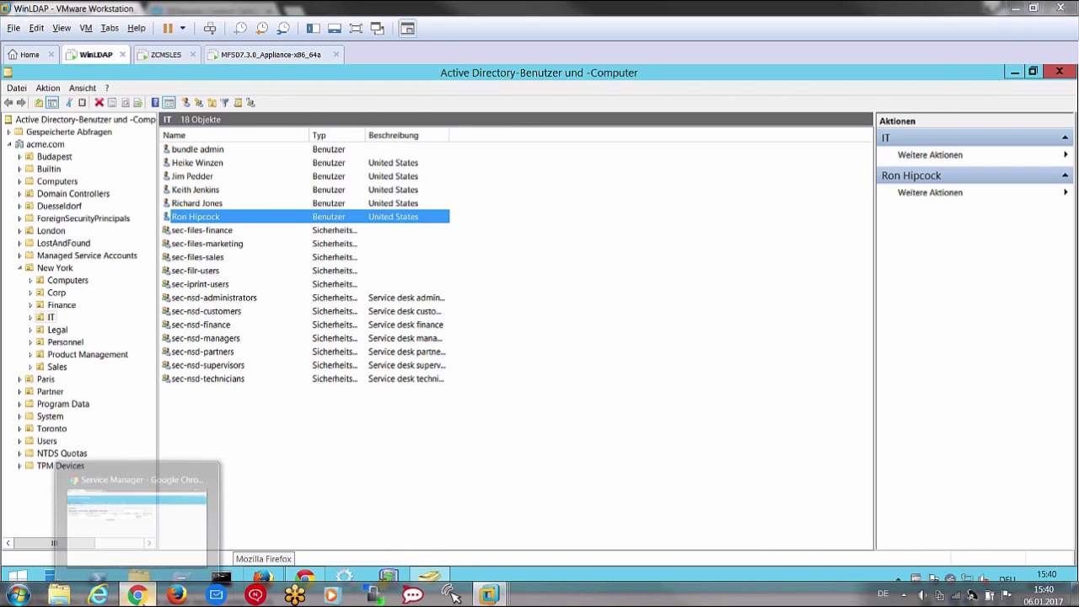
Start a new LDAP server configuration from Service Desk's Setup > LDAP page.
{"action": "left_click", "coordinate": [139, 510]}
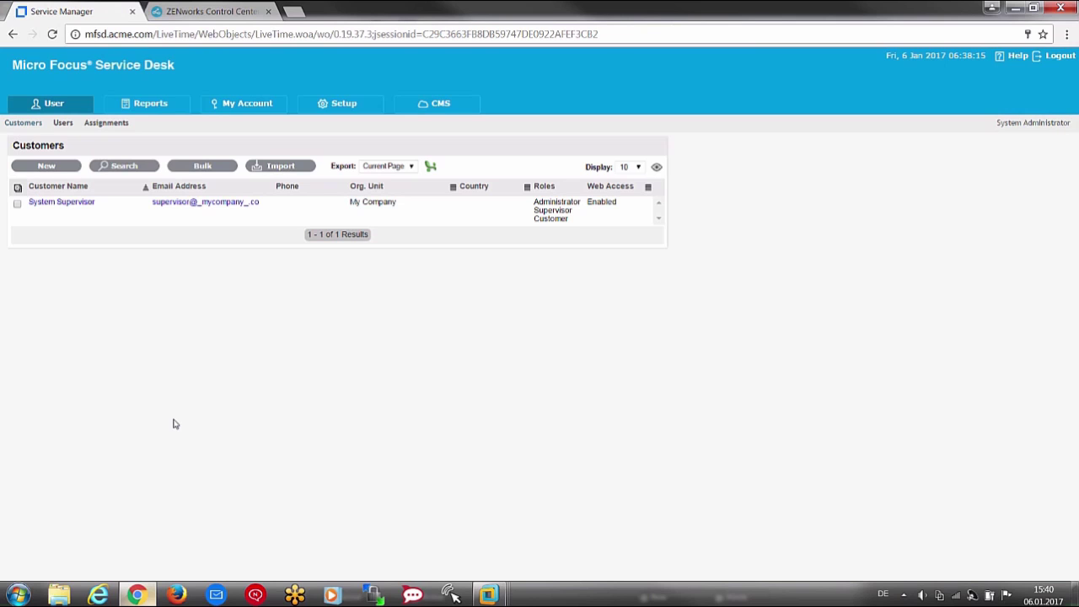
{"action": "left_click", "coordinate": [321, 103]}
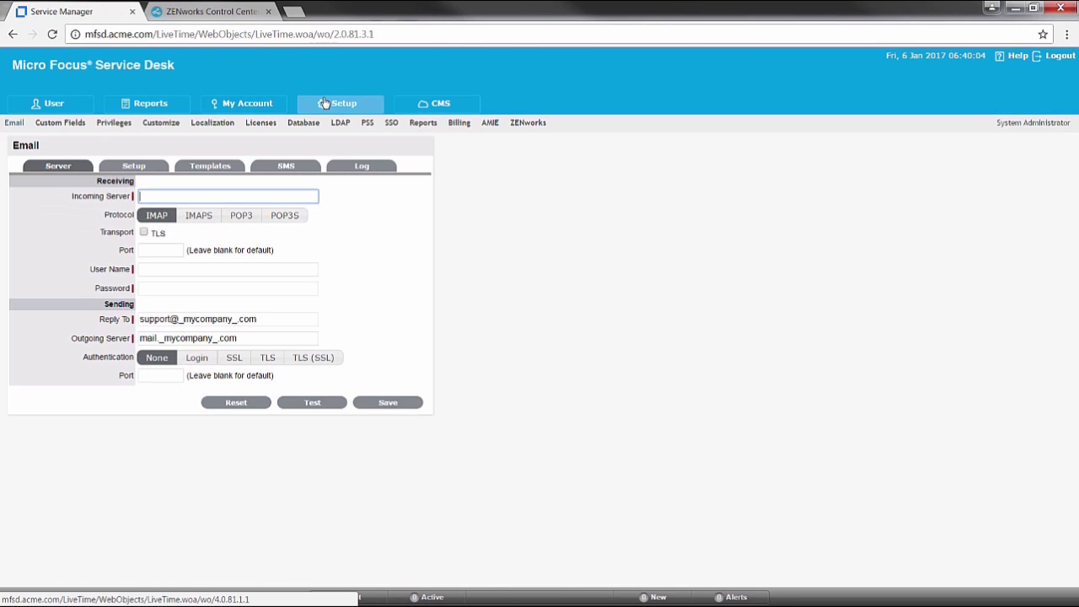
{"action": "left_click", "coordinate": [340, 122]}
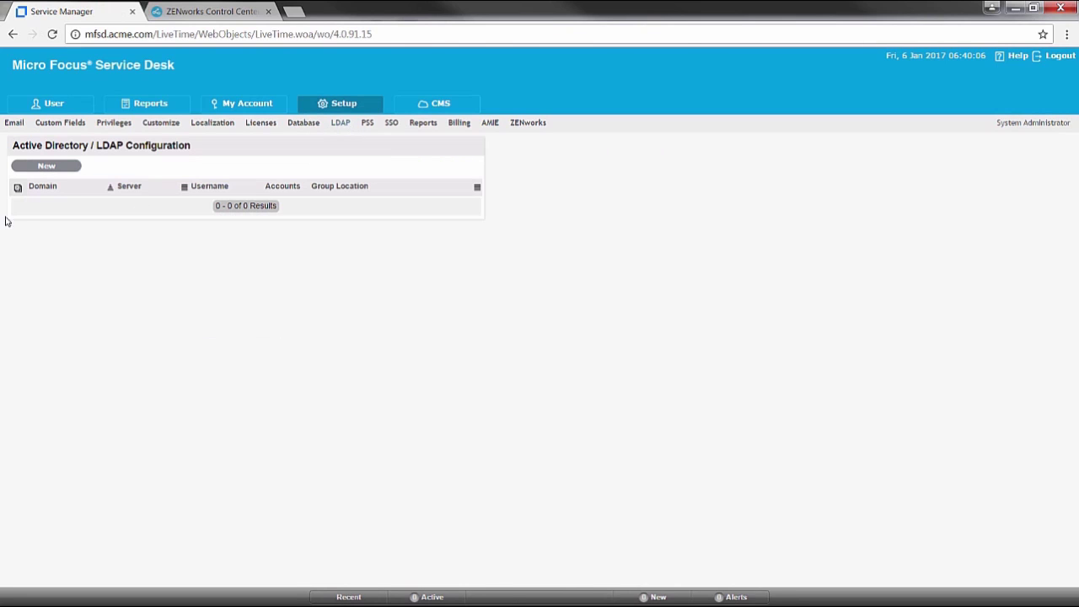
{"action": "left_click", "coordinate": [58, 169]}
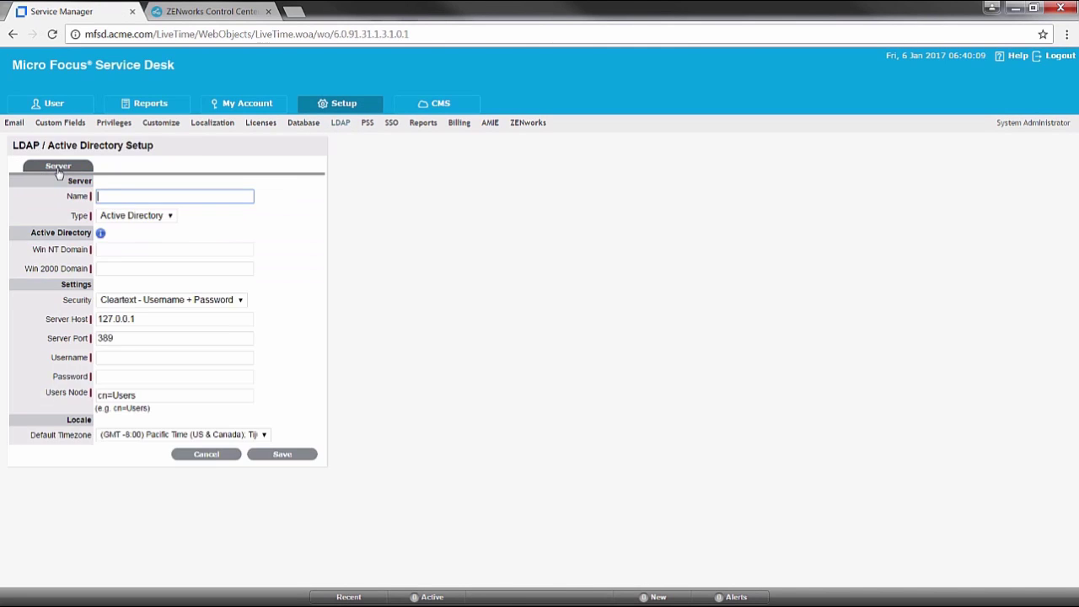
Show the ZENworks zone Configuration page listing the acme.com user source.
{"action": "left_click", "coordinate": [205, 13]}
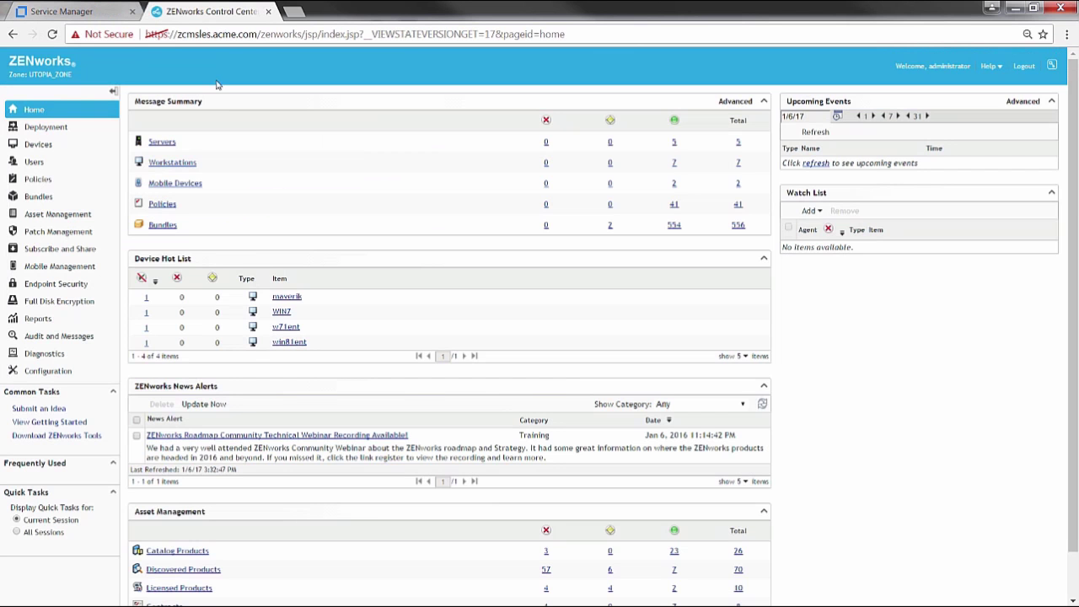
{"action": "left_click", "coordinate": [60, 376]}
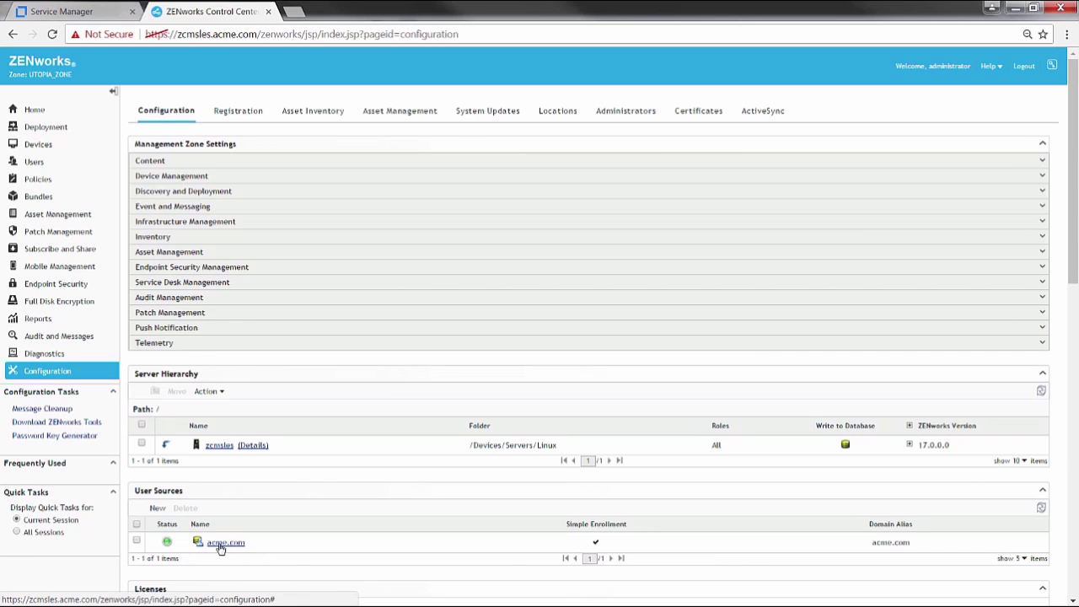
Enter acme.com as the Active Directory server, save the settings, and test the connection.
{"action": "left_click", "coordinate": [90, 14]}
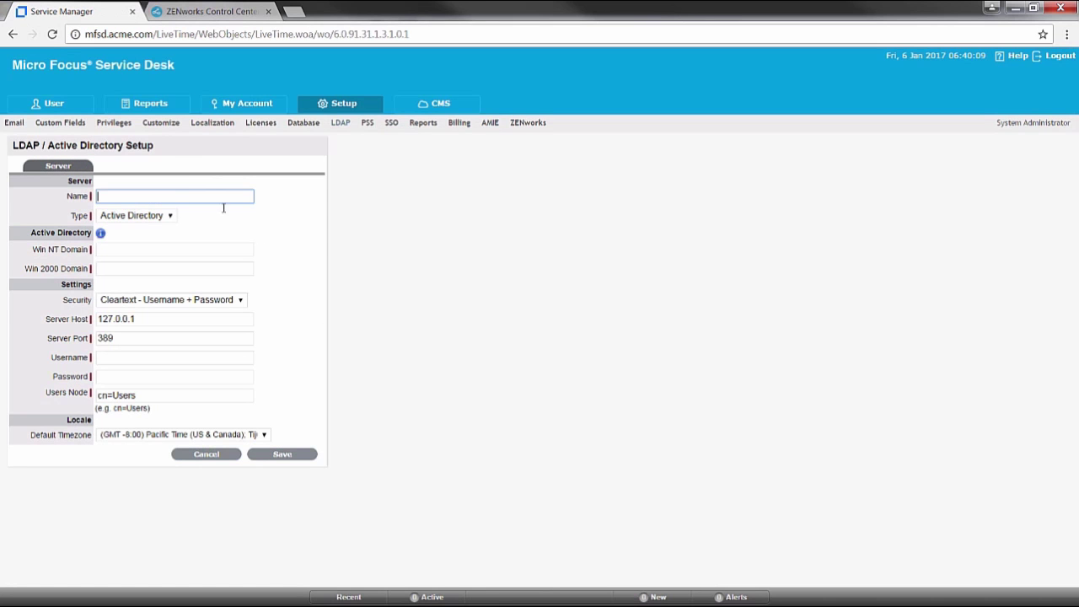
{"action": "type", "text": "a"}
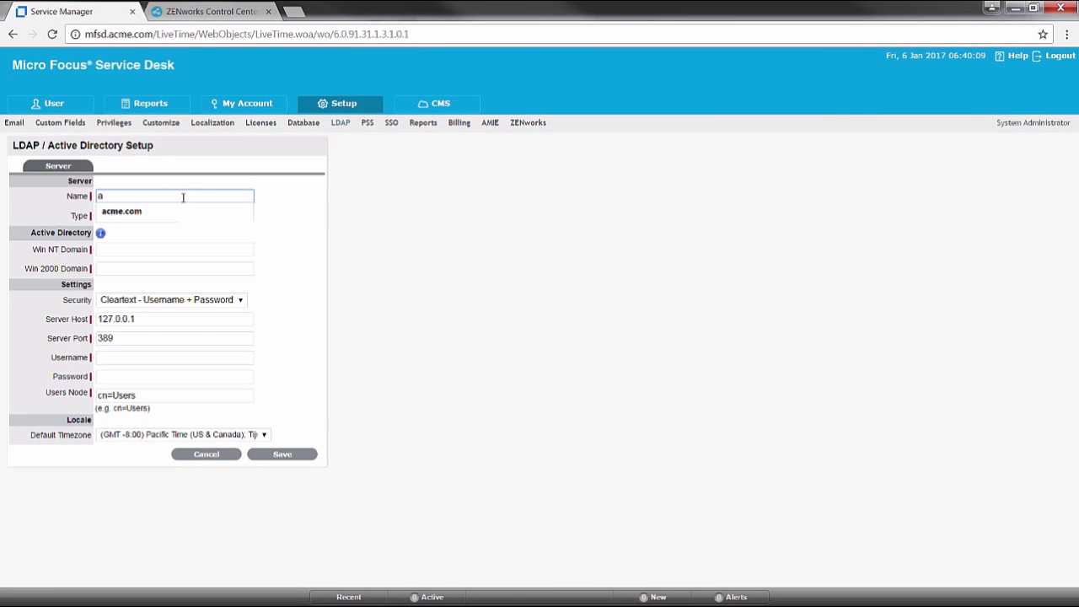
{"action": "key", "text": "Down"}
{"action": "key", "text": "Return"}
{"action": "key", "text": "Tab"}
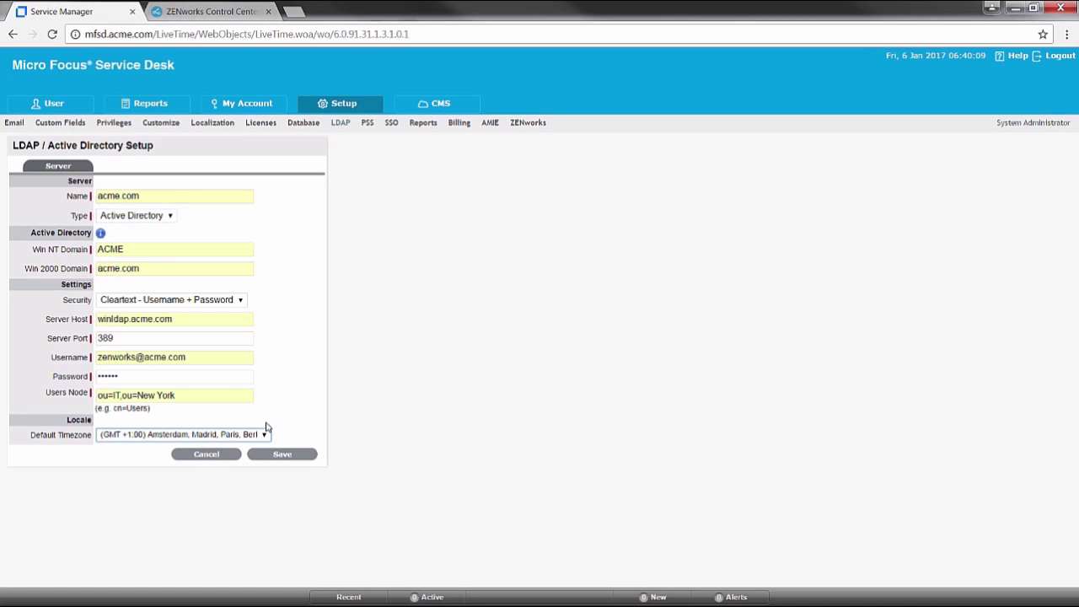
{"action": "left_click", "coordinate": [301, 456]}
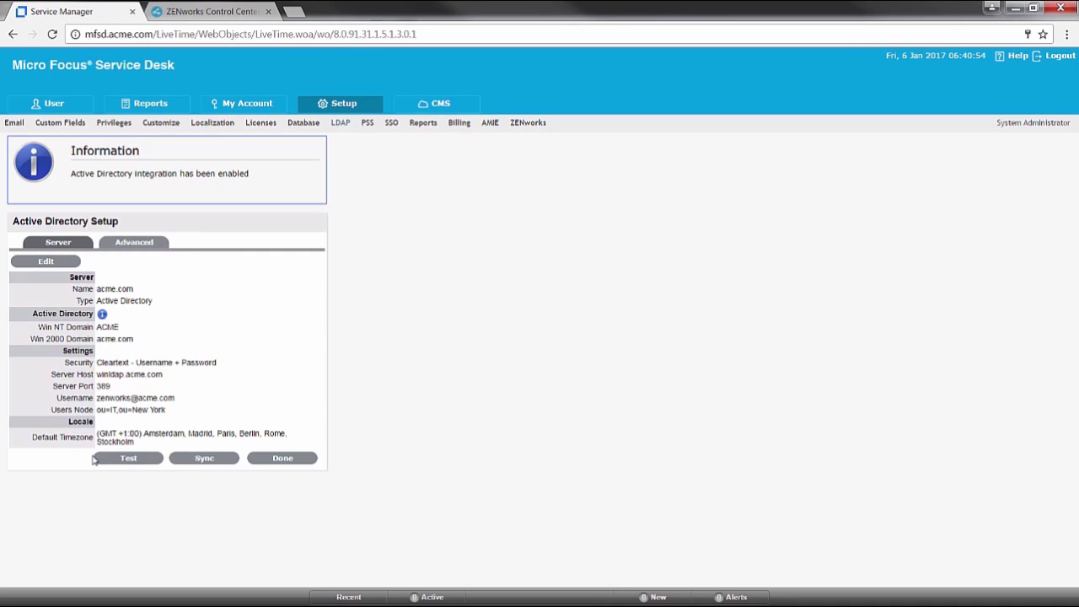
{"action": "left_click", "coordinate": [128, 460]}
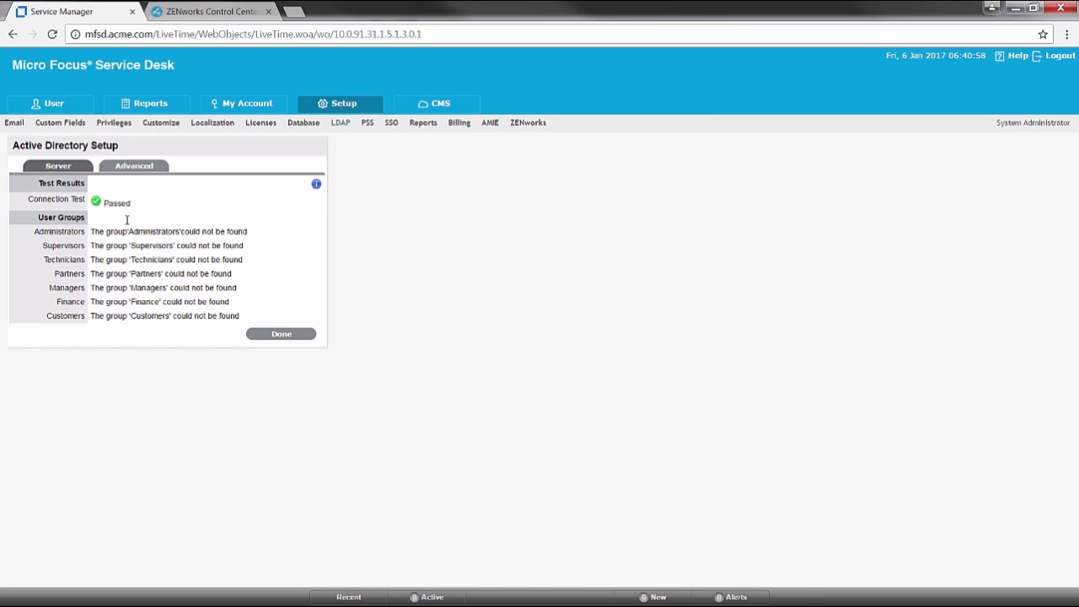
In Advanced settings, map Administrator to sec-nsd-Administrators and the other roles to their sec-nsd- groups.
{"action": "left_click", "coordinate": [136, 169]}
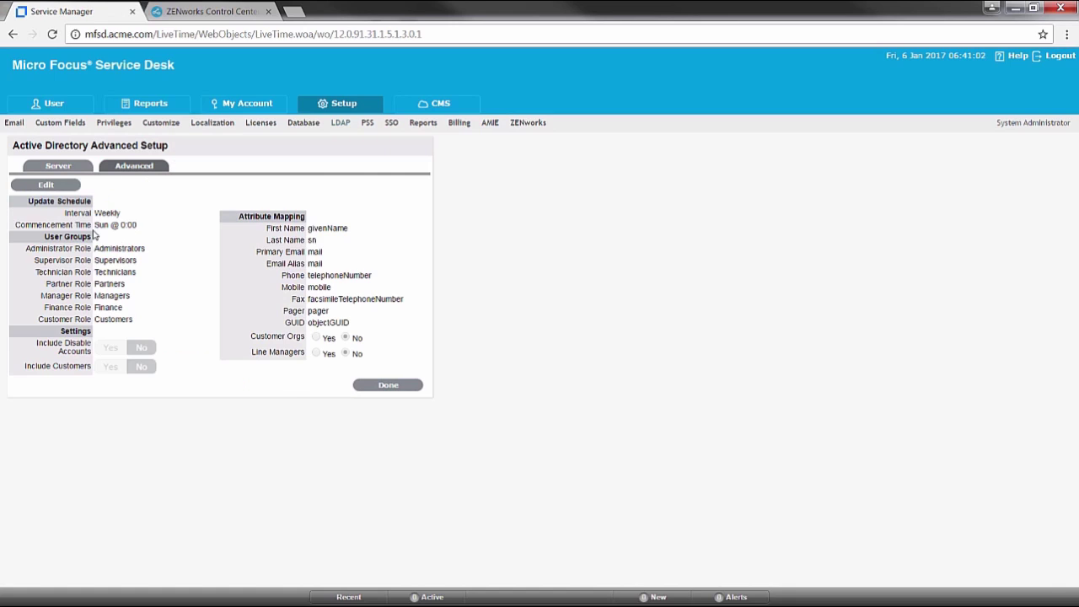
{"action": "left_click", "coordinate": [46, 184]}
{"action": "left_click_drag", "start_coordinate": [157, 265], "coordinate": [28, 259]}
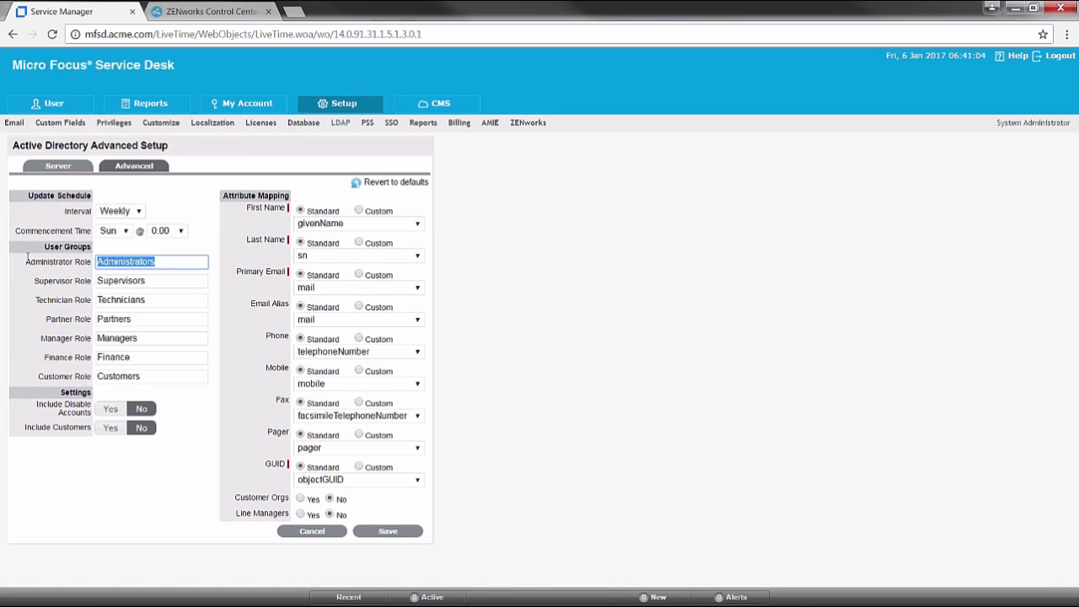
{"action": "key", "text": "BackSpace"}
{"action": "type", "text": "s"}
{"action": "key", "text": "Down"}
{"action": "key", "text": "Return"}
{"action": "left_click_drag", "start_coordinate": [133, 262], "coordinate": [54, 258]}
{"action": "left_click", "coordinate": [95, 281]}
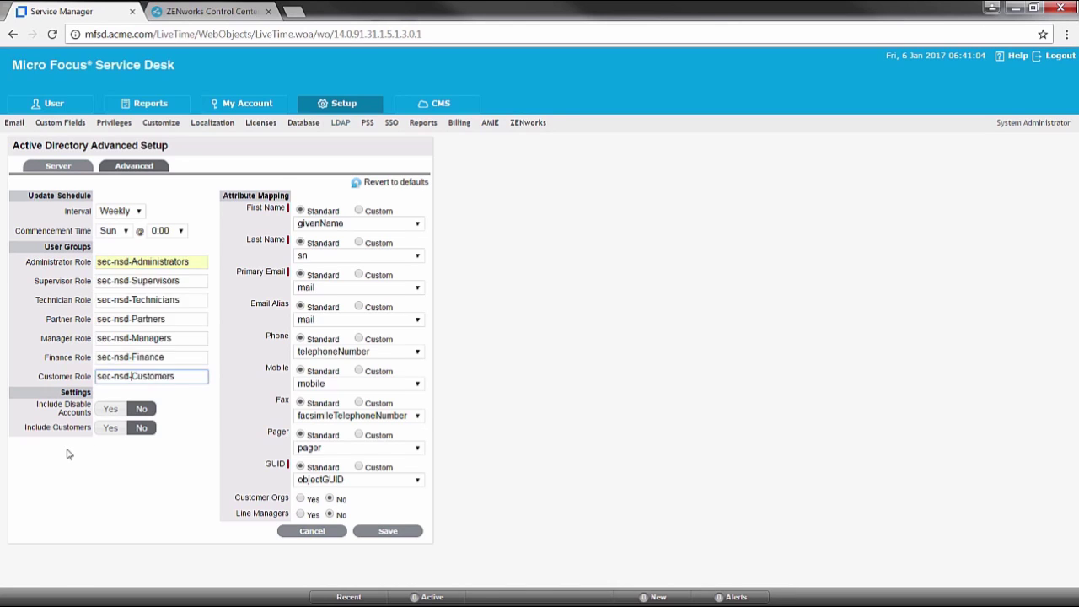
Include customers, customer orgs and line managers, map Department to physicalDeliveryOfficeName, and save.
{"action": "left_click", "coordinate": [111, 428]}
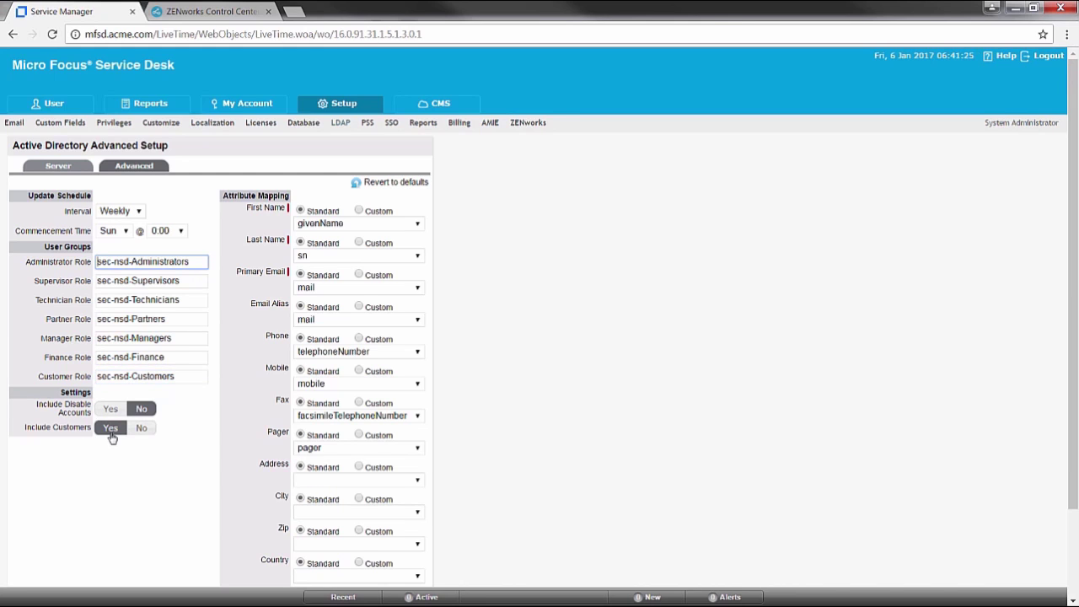
{"action": "scroll", "coordinate": [201, 448], "scroll_direction": "down", "scroll_amount": 3}
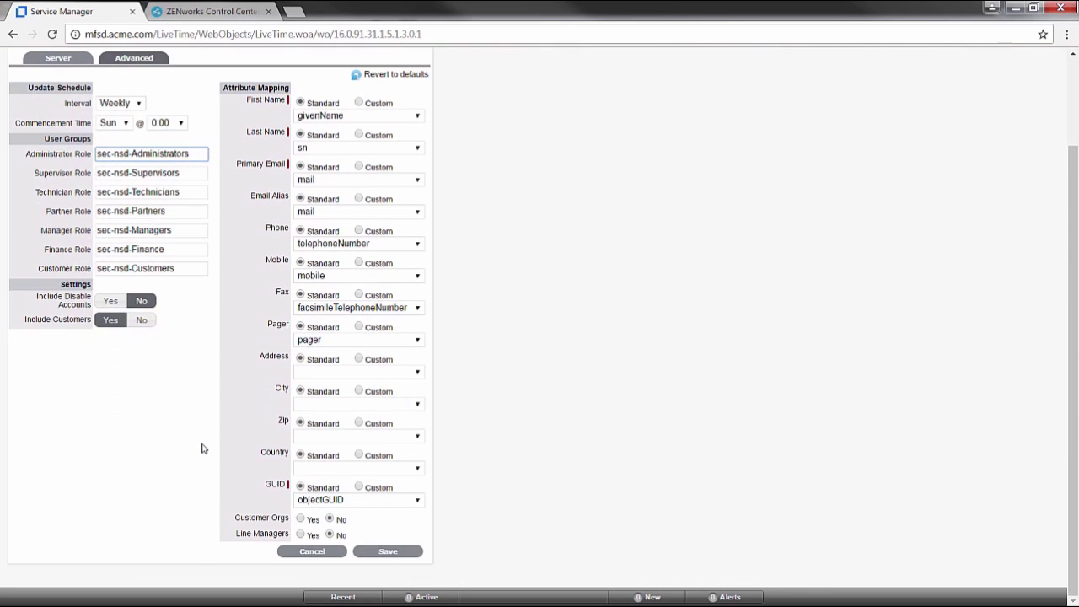
{"action": "left_click", "coordinate": [301, 520]}
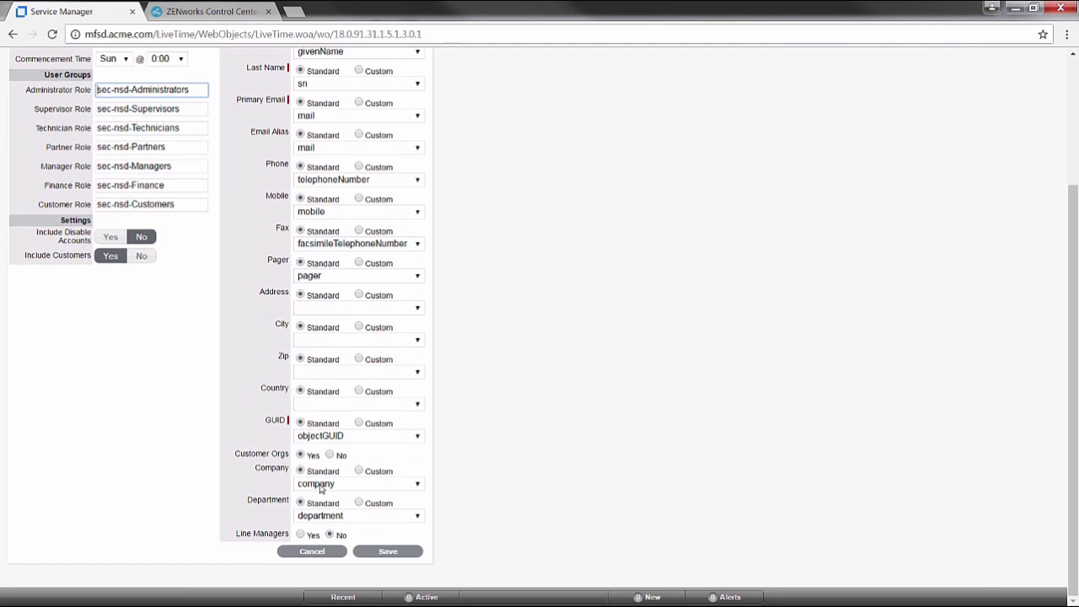
{"action": "left_click", "coordinate": [344, 516]}
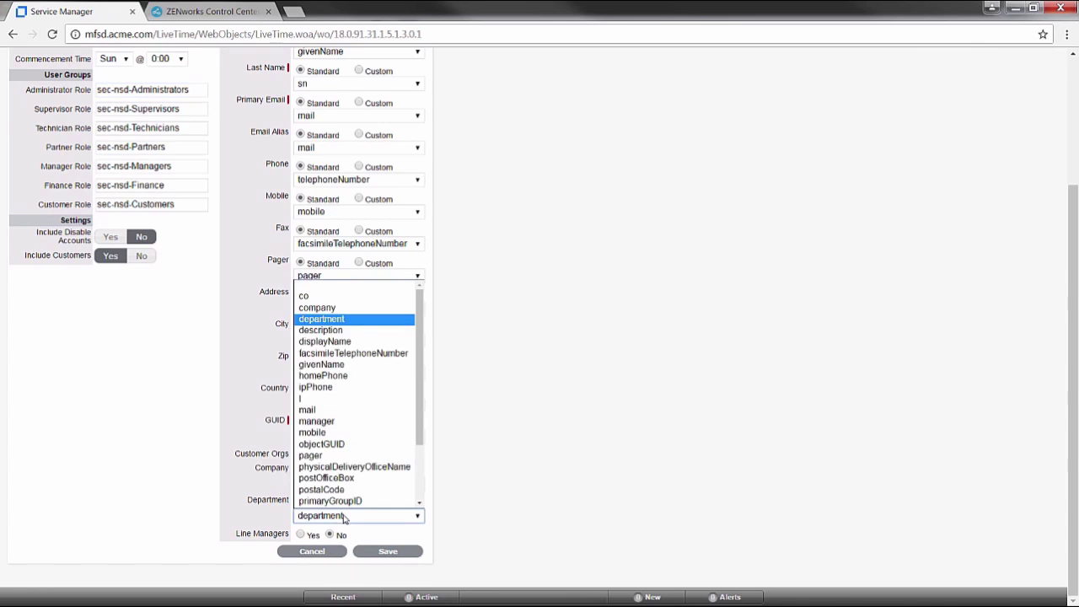
{"action": "left_click", "coordinate": [355, 467]}
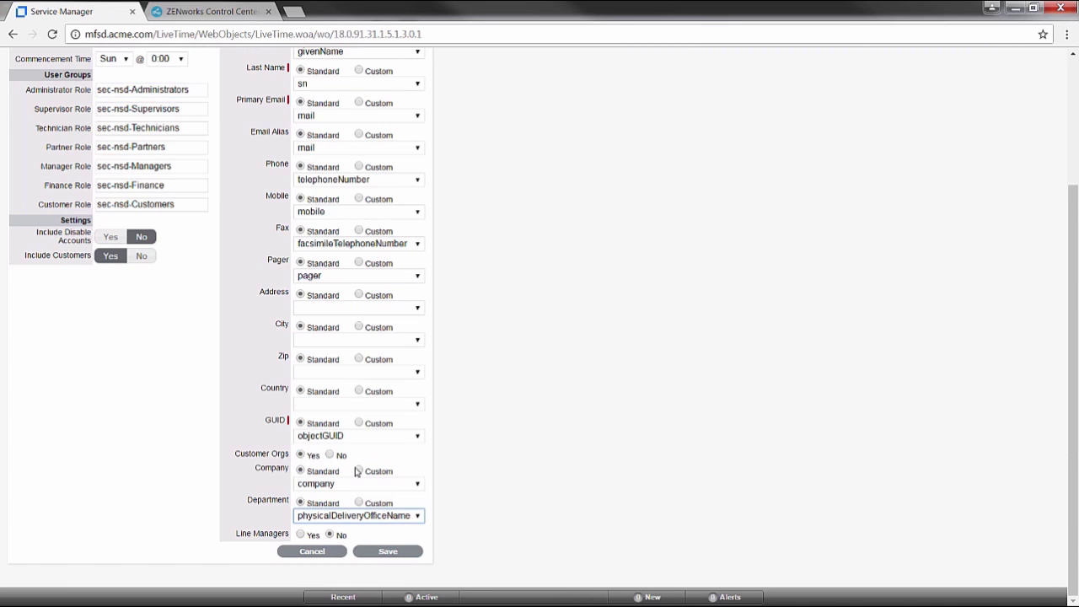
{"action": "left_click", "coordinate": [301, 536]}
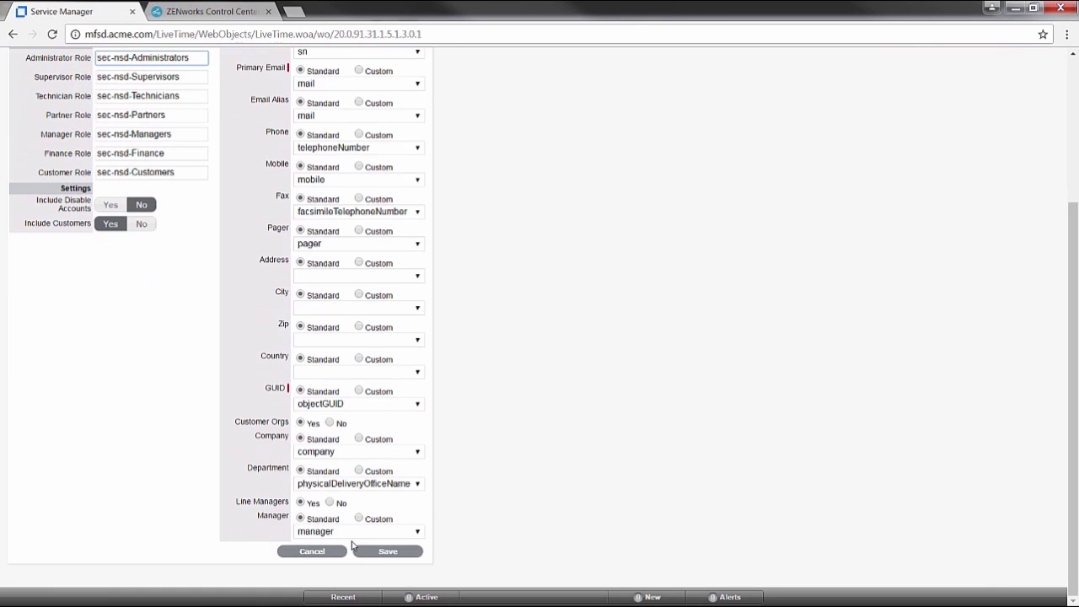
{"action": "left_click", "coordinate": [400, 553]}
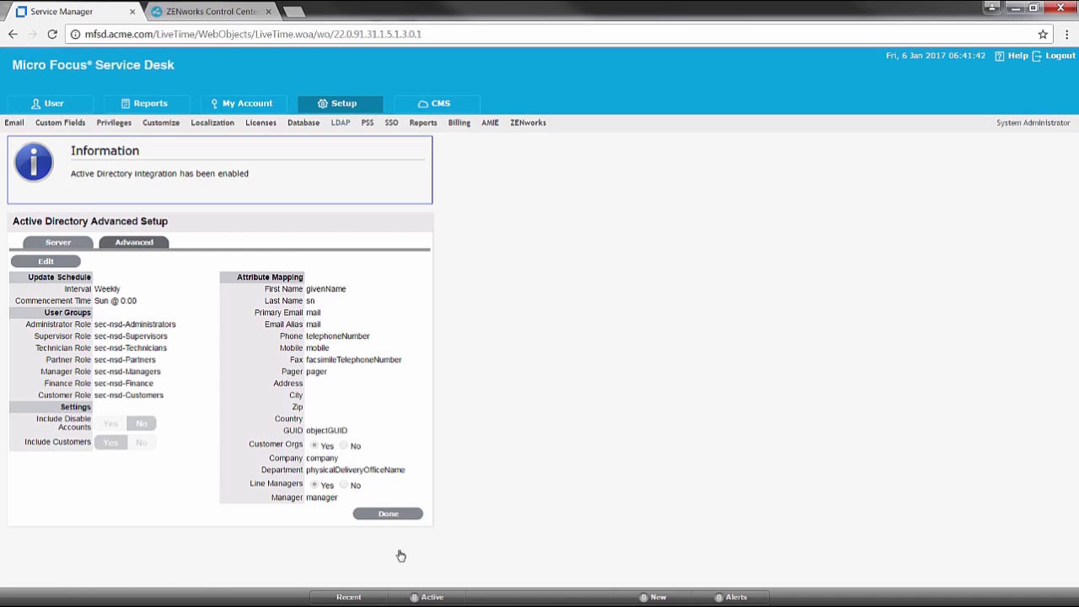
Re-test acme.com to confirm the role groups are found, then sync, importing 46 accounts.
{"action": "left_click", "coordinate": [70, 245]}
{"action": "left_click", "coordinate": [144, 386]}
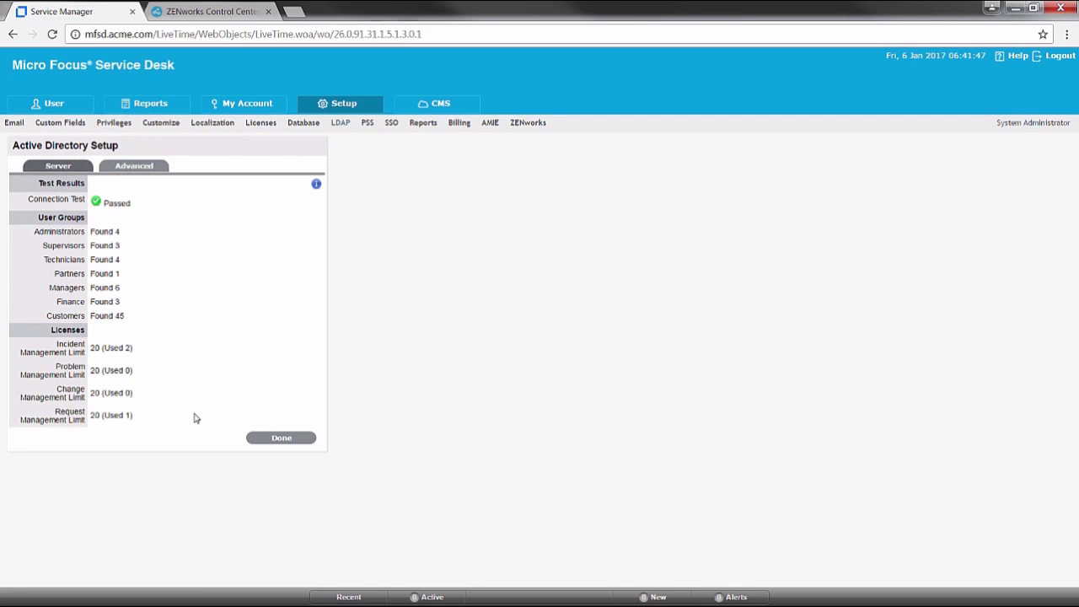
{"action": "left_click", "coordinate": [262, 439]}
{"action": "left_click", "coordinate": [231, 384]}
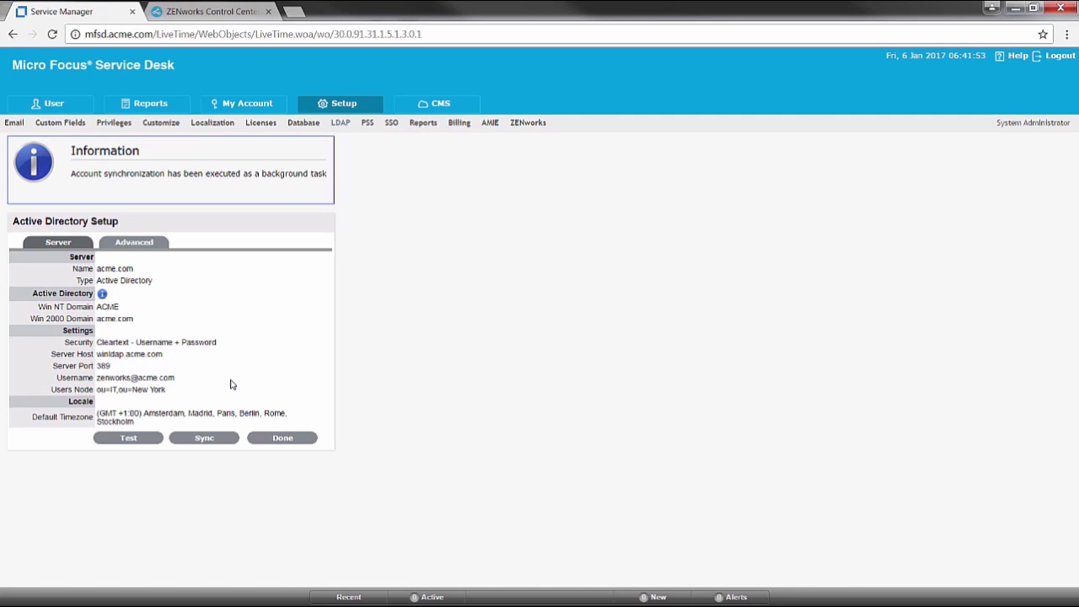
{"action": "left_click", "coordinate": [305, 440]}
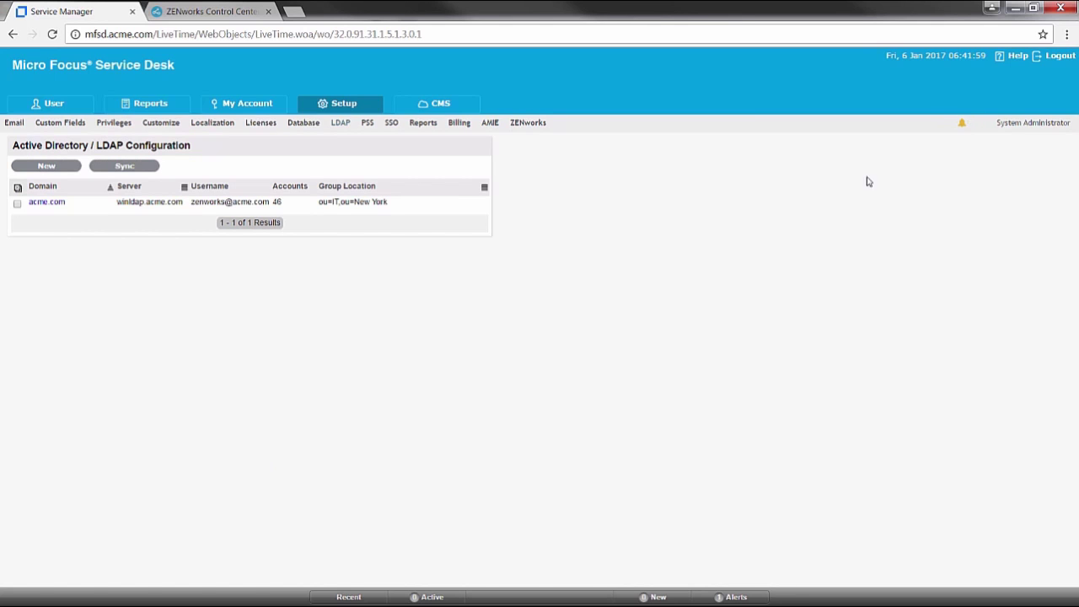
Review the ADS import summary alert, then view the Customers list of 44 imported customers.
{"action": "left_click", "coordinate": [962, 126]}
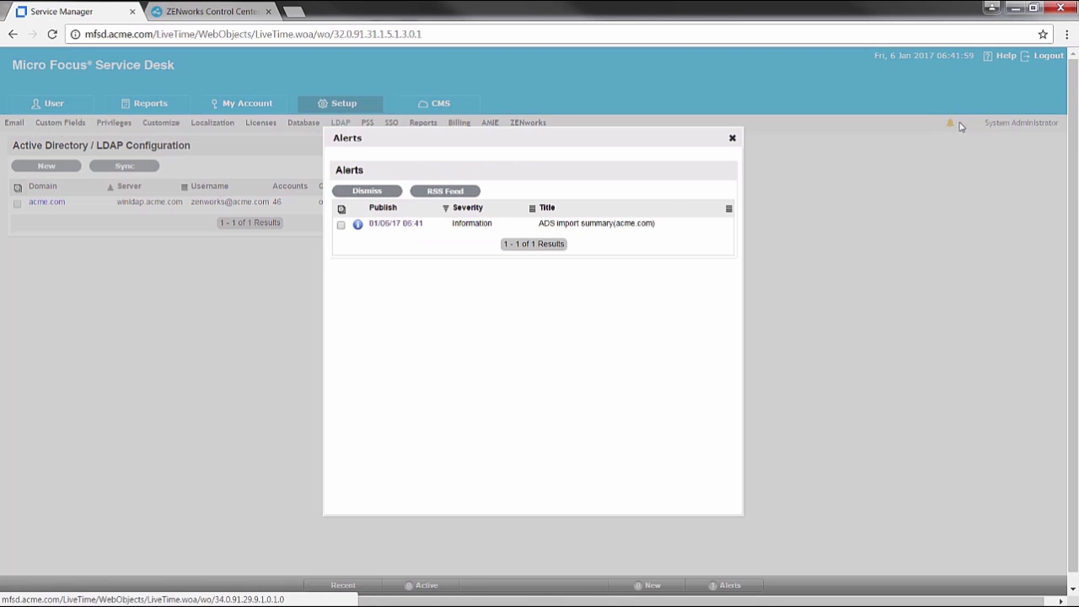
{"action": "left_click", "coordinate": [399, 230]}
{"action": "left_click", "coordinate": [688, 380]}
{"action": "left_click", "coordinate": [733, 138]}
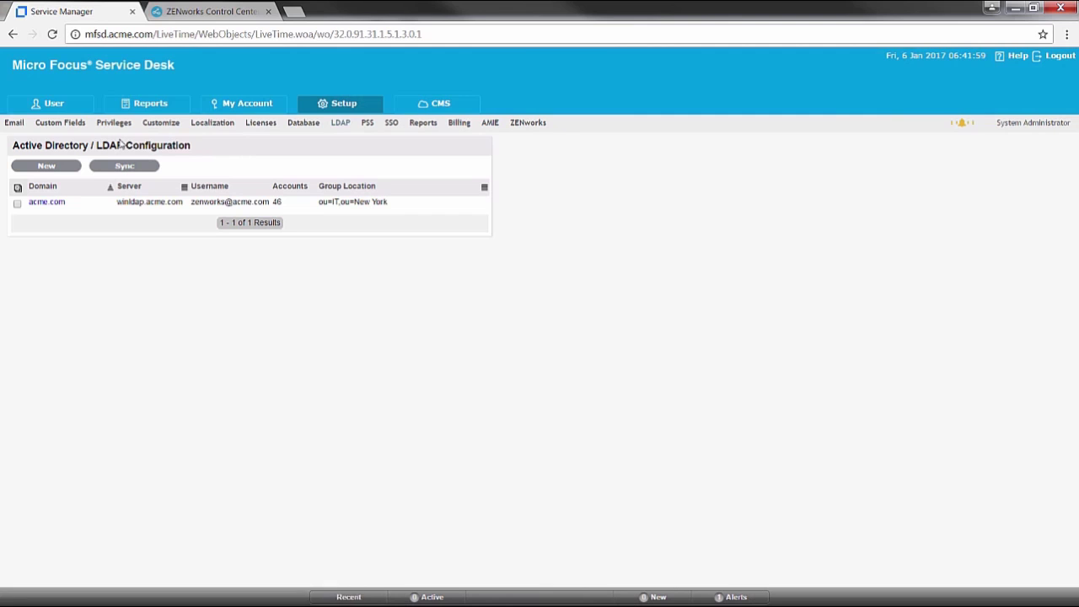
{"action": "left_click", "coordinate": [54, 102]}
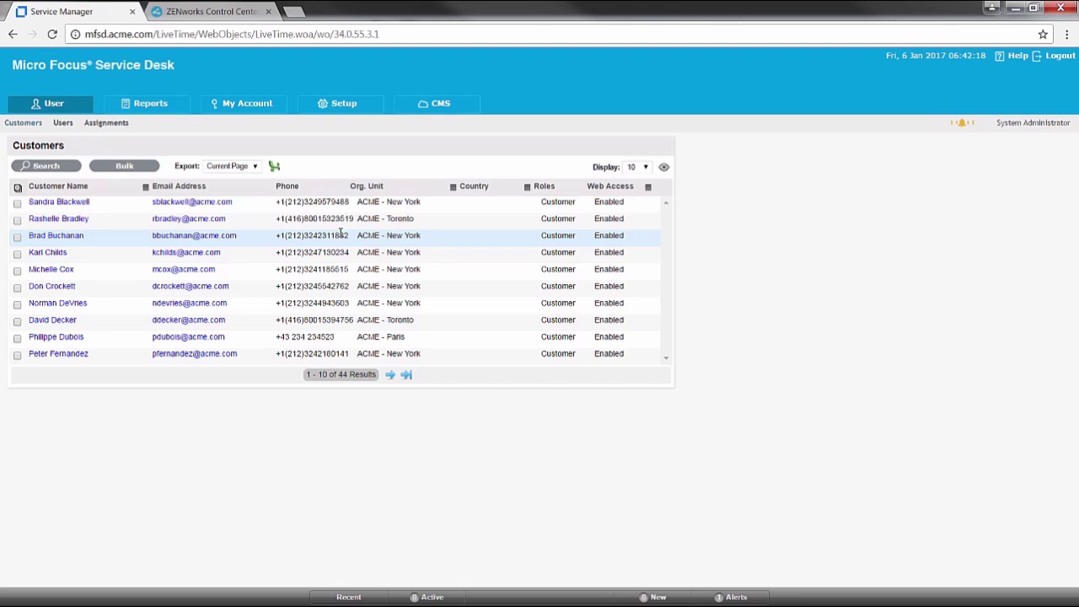
Inspect the first customer's LDAP details, then view the Users list of 14 imported users.
{"action": "left_click", "coordinate": [106, 201]}
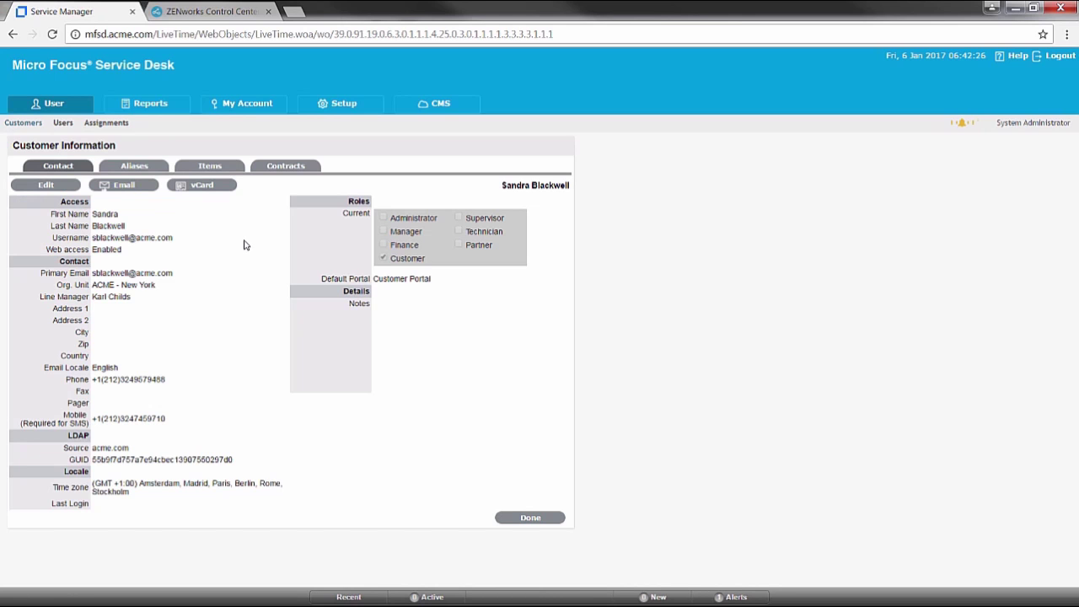
{"action": "left_click", "coordinate": [63, 123]}
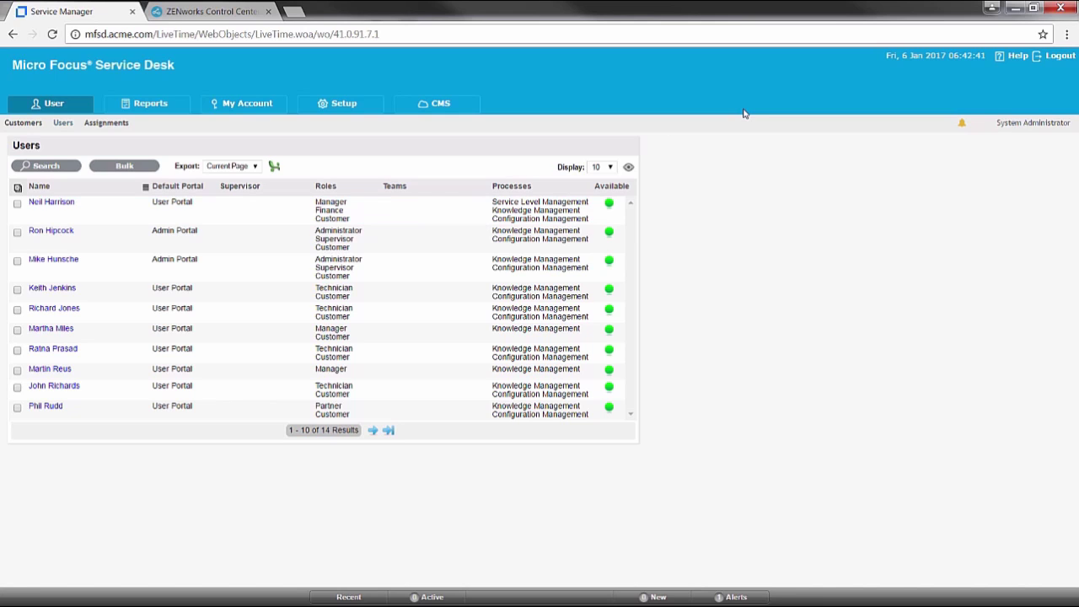
Log out, then sign back in with the AD administrator's username and password.
{"action": "left_click", "coordinate": [1042, 59]}
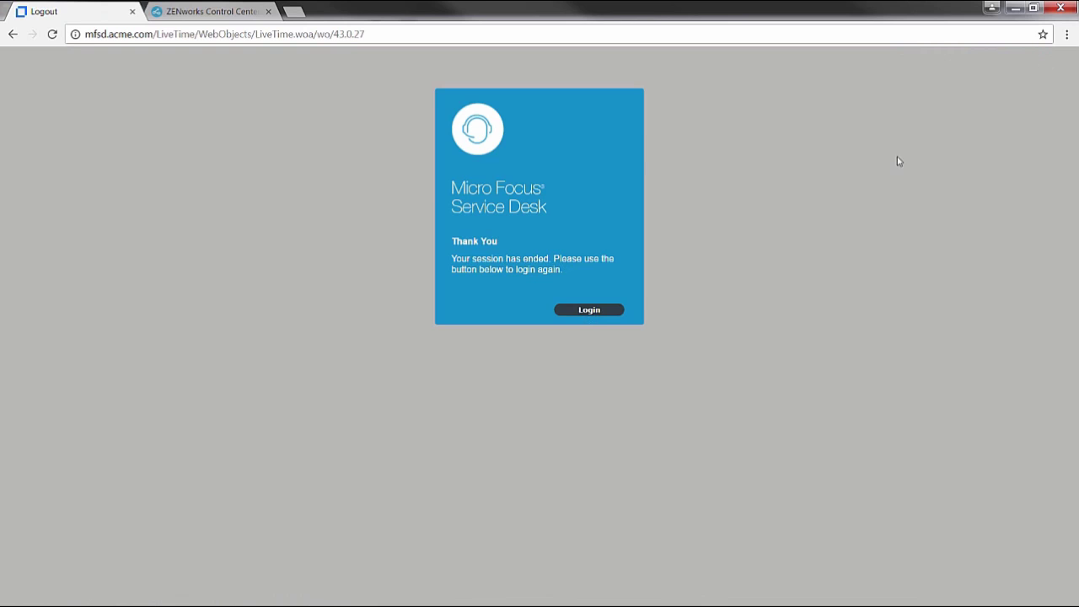
{"action": "left_click", "coordinate": [597, 312]}
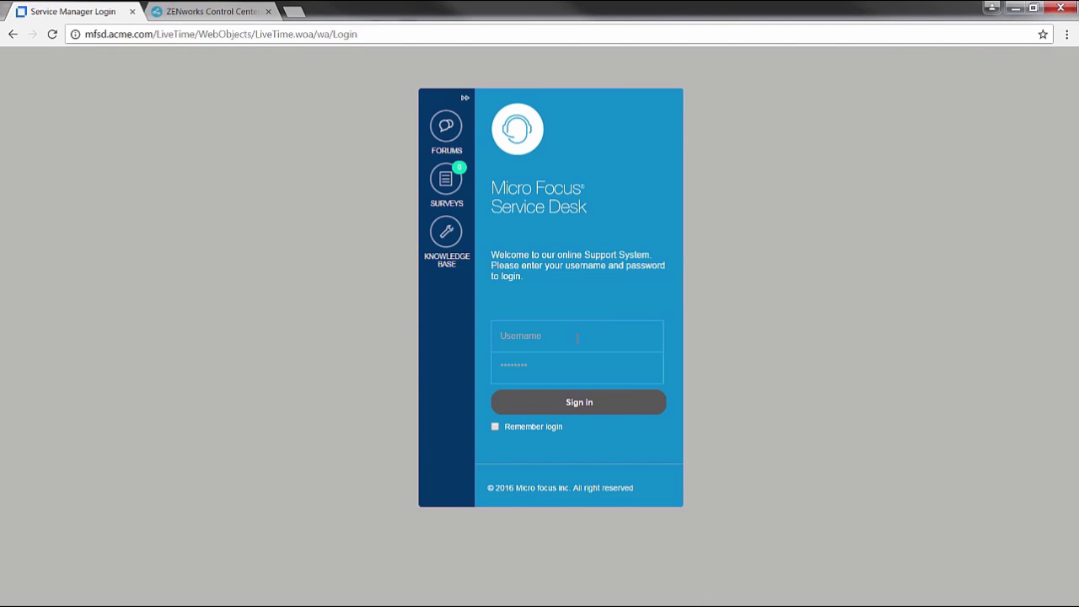
{"action": "left_click", "coordinate": [578, 337]}
{"action": "key", "text": "Down"}
{"action": "key", "text": "Return"}
{"action": "key", "text": "Tab"}
{"action": "type", "text": "•••"}
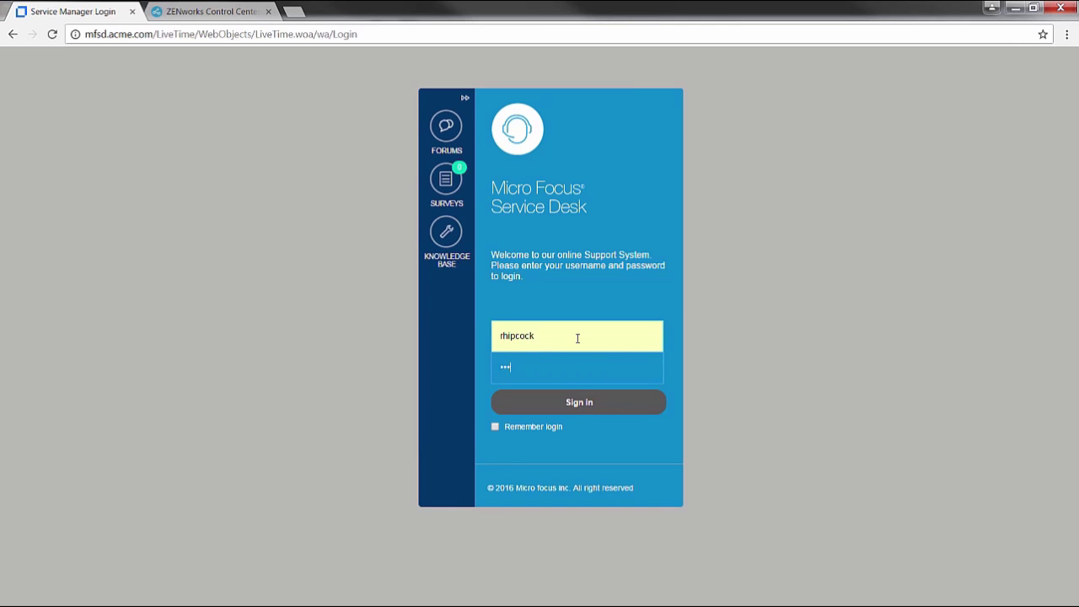
{"action": "type", "text": "•••"}
{"action": "key", "text": "Return"}
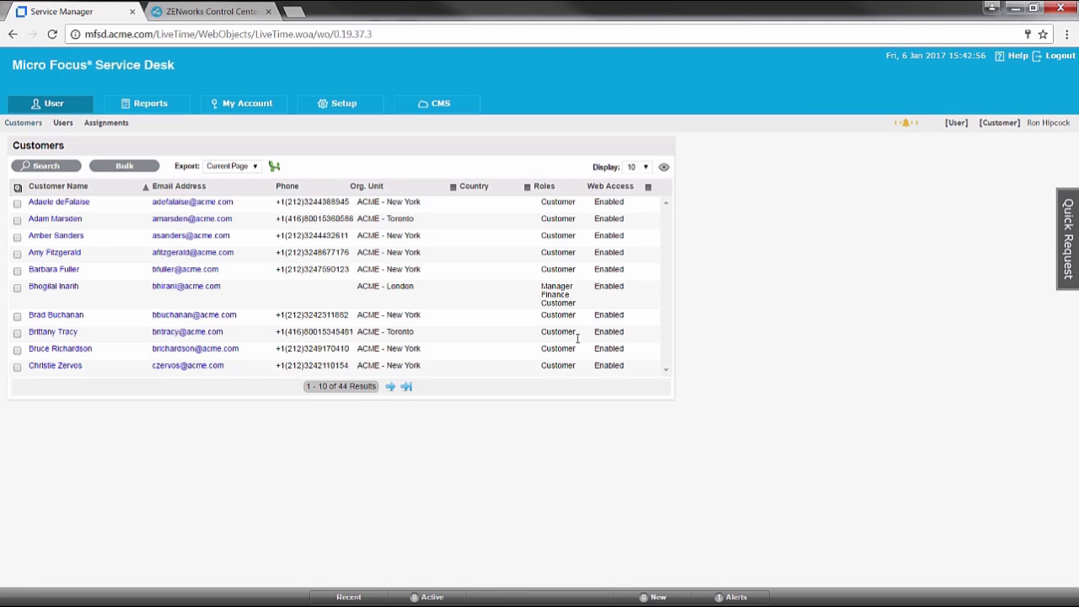